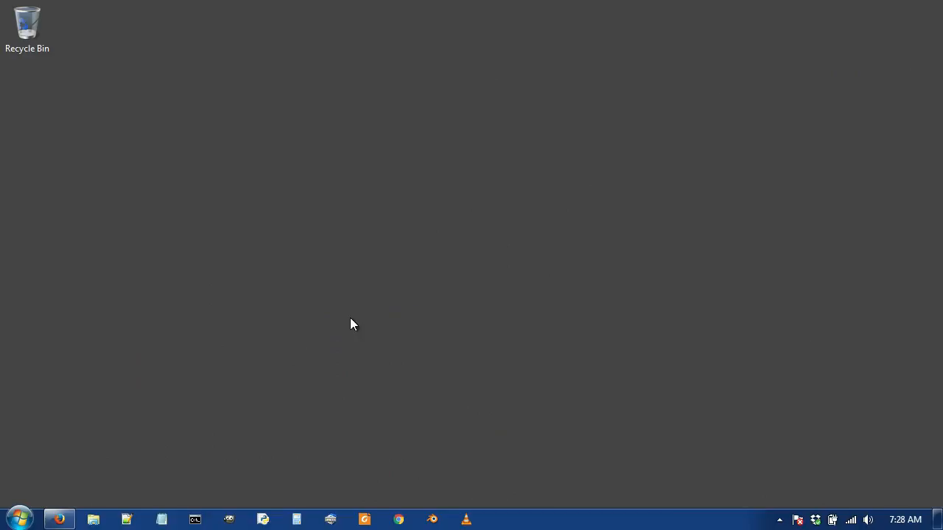
Search Firefox for 'keepassx' and go to the Downloads page on keepassx.org.
click(68, 519)
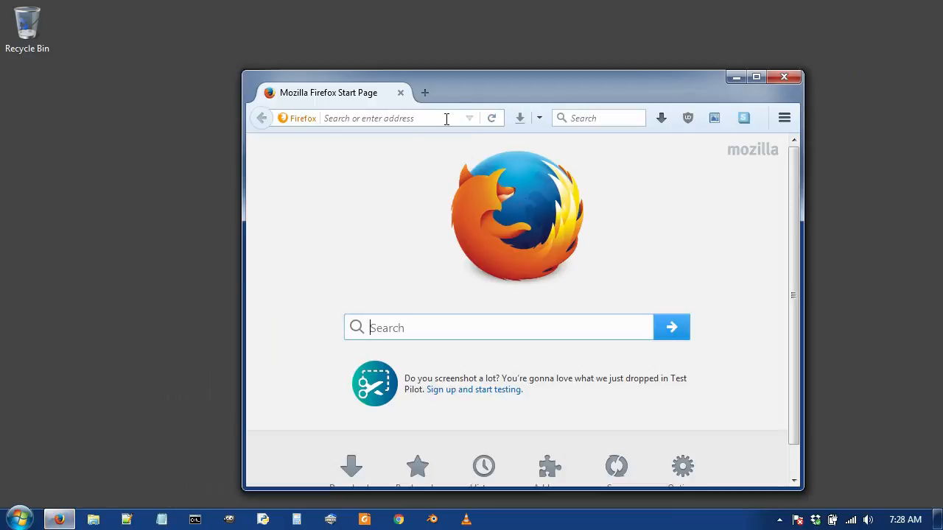
click(447, 119)
text(keepassx)
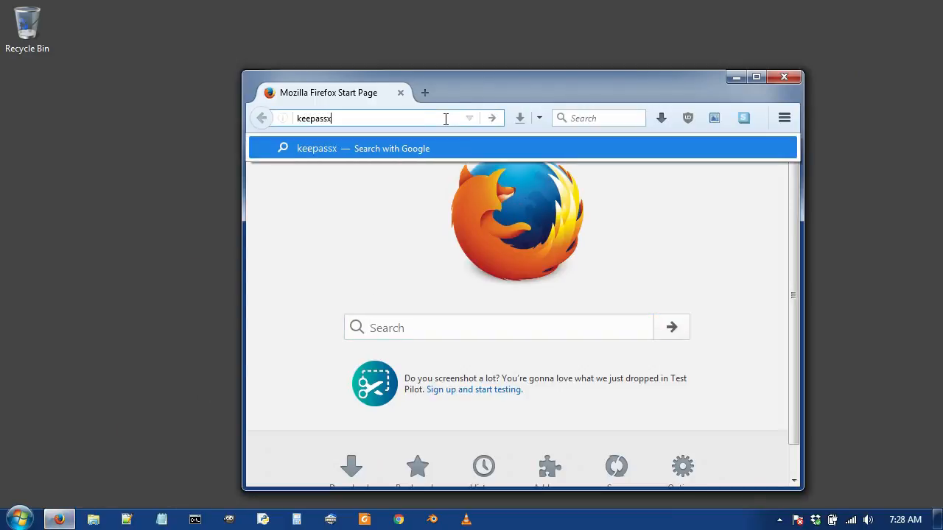
key(Return)
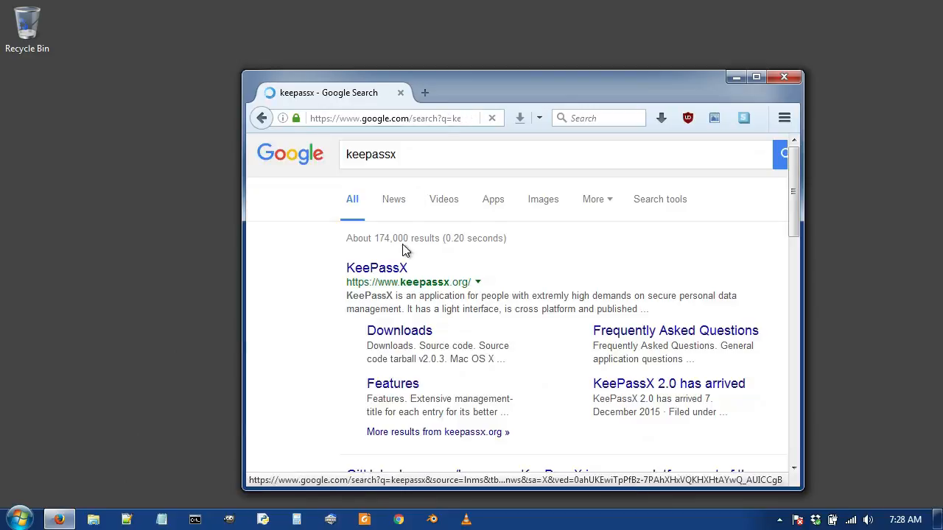
click(405, 267)
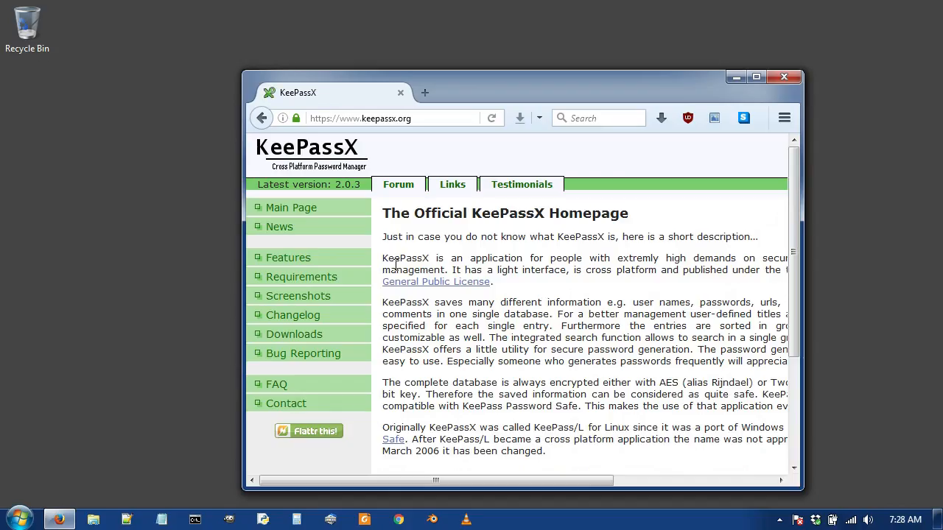
scroll(490, 250, down, 2)
scroll(463, 236, down, 1)
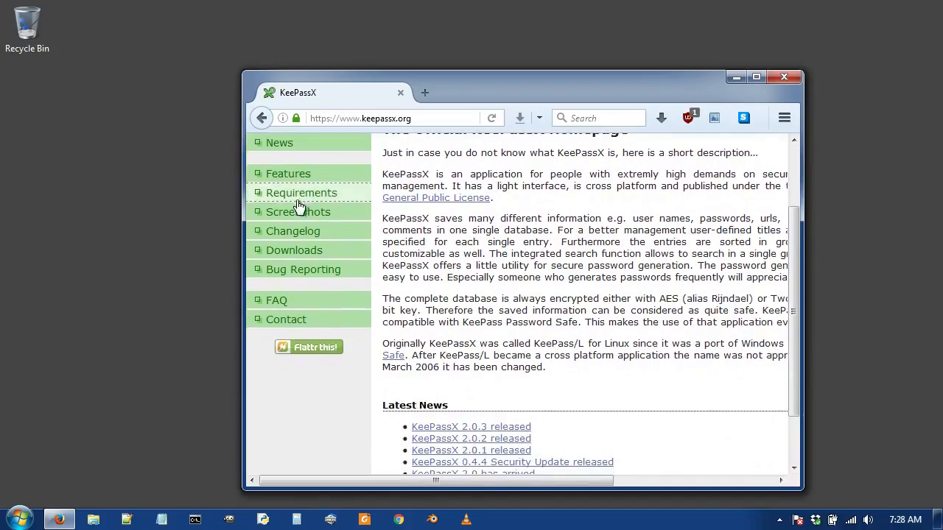
click(296, 252)
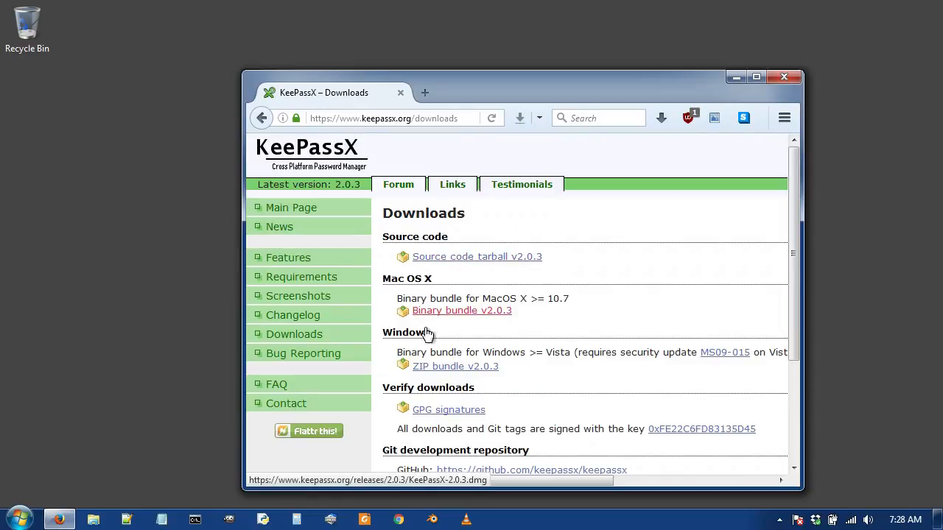
Save the KeePassX 2.0.3 Windows ZIP bundle to the desktop and show it in its folder.
click(434, 370)
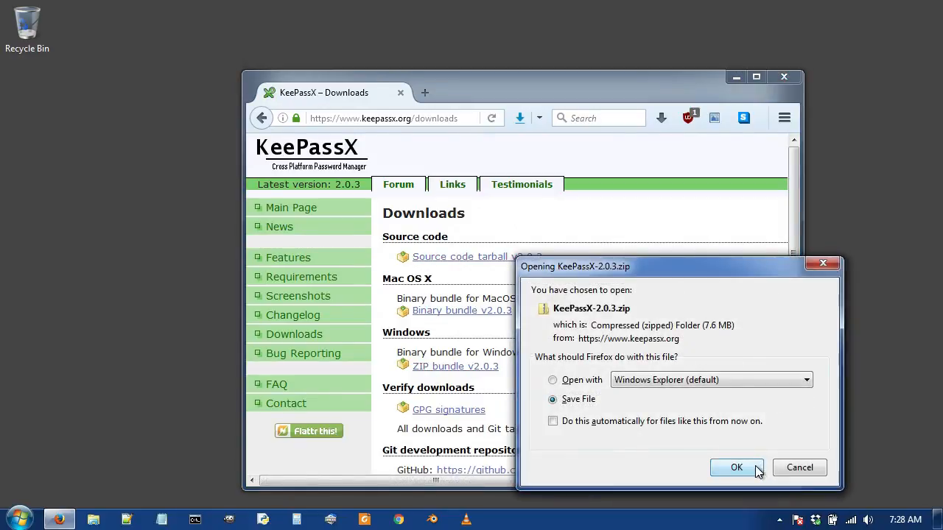
click(737, 467)
click(307, 170)
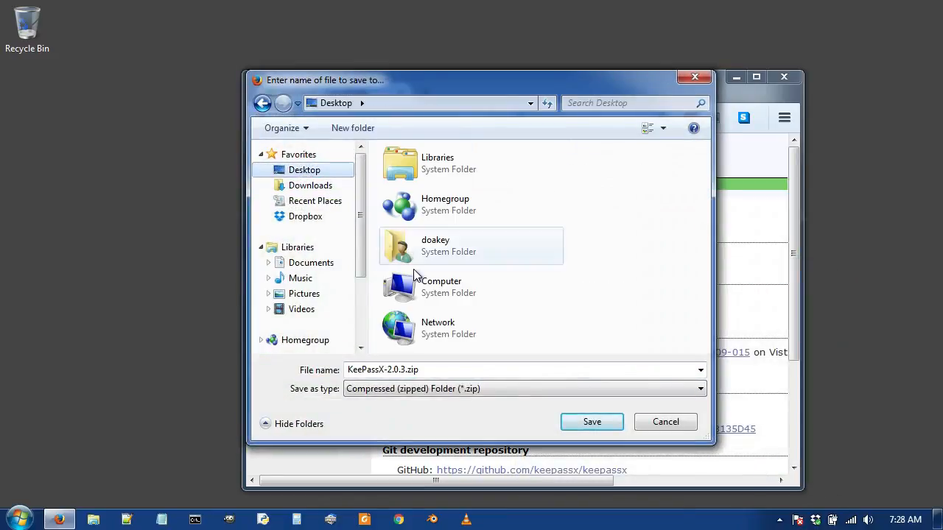
click(587, 420)
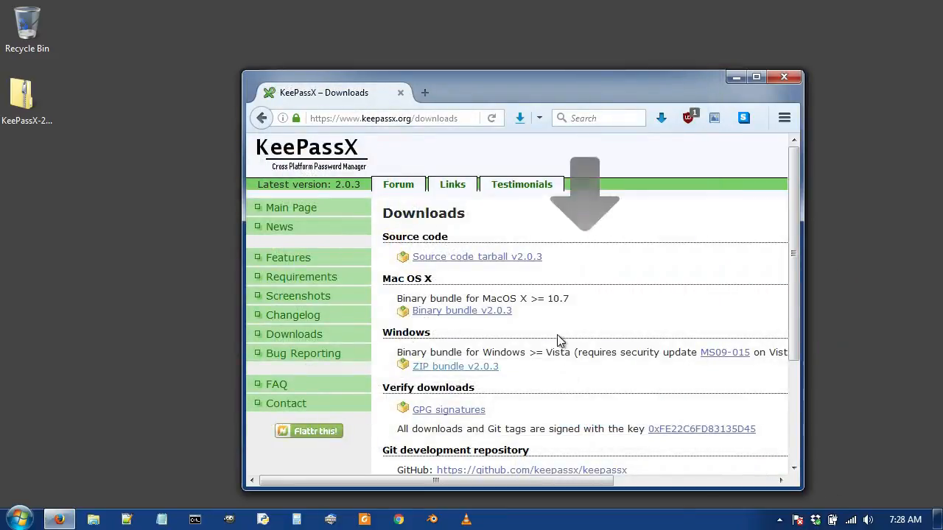
click(659, 118)
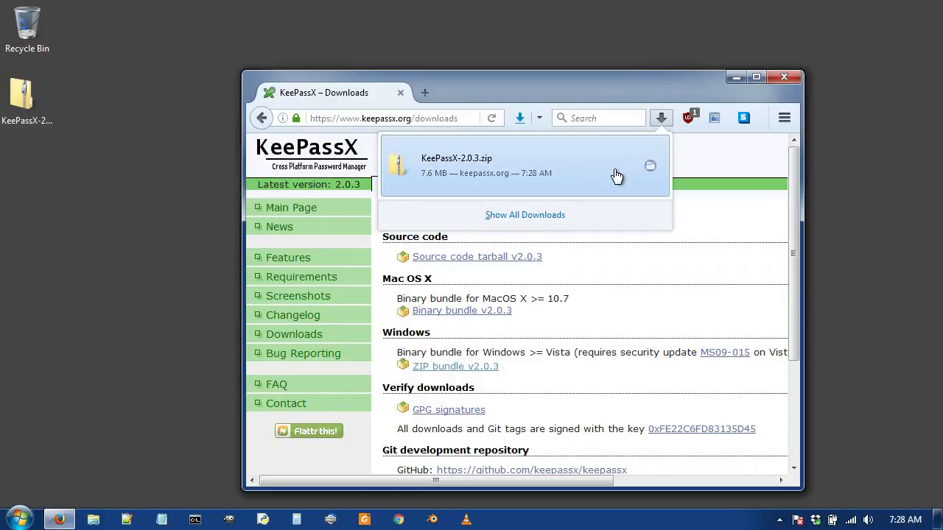
click(652, 170)
Extract the KeePassX-2.0.3 folder to the desktop and move the zip to the Recycle Bin.
double_click(448, 189)
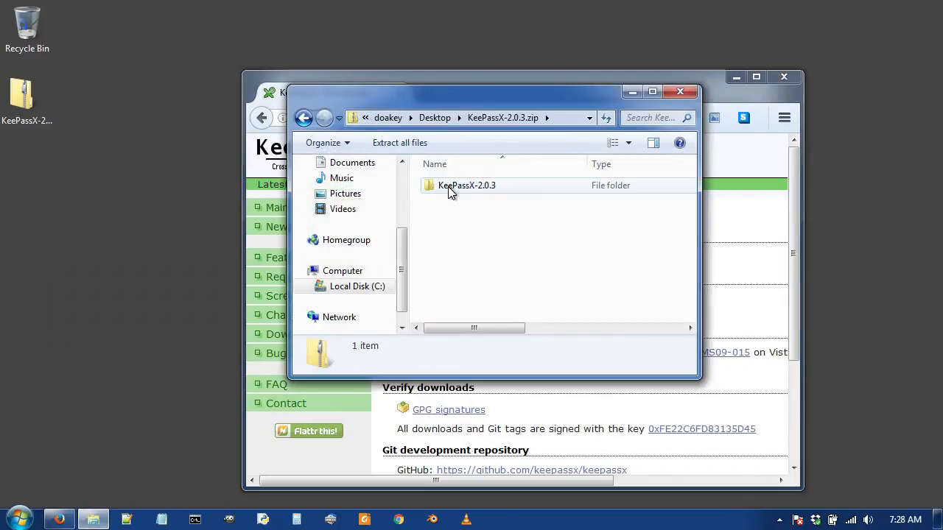
drag(448, 189, 146, 223)
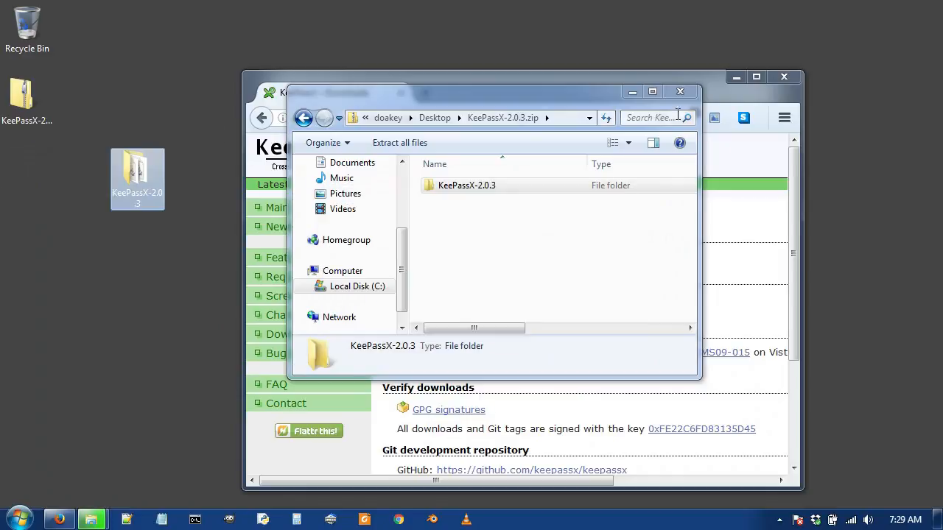
click(680, 92)
click(782, 78)
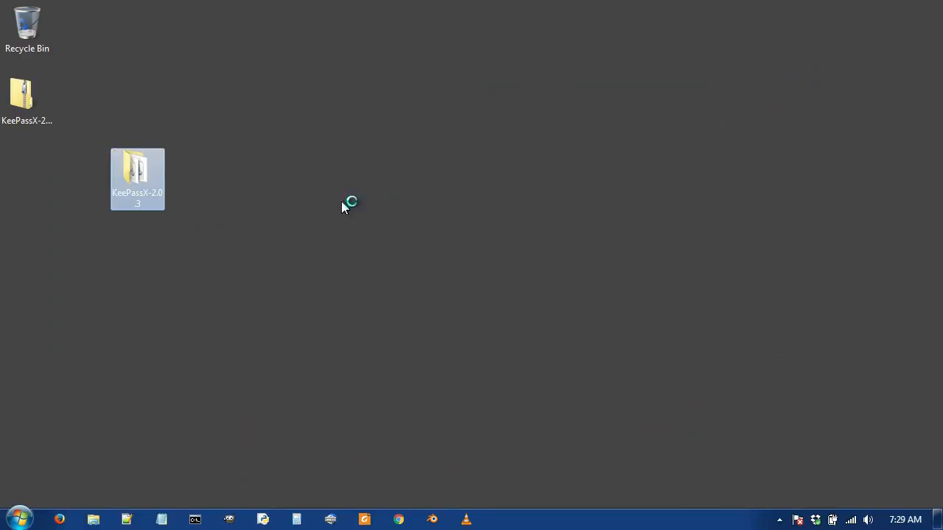
drag(22, 94, 28, 28)
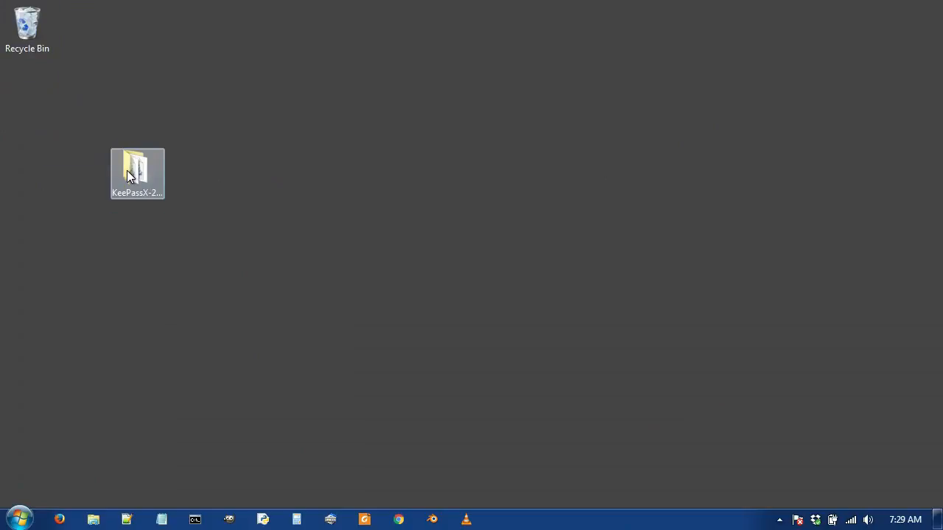
Pin KeePassX.exe from the extracted folder to the taskbar and launch it from there.
double_click(128, 174)
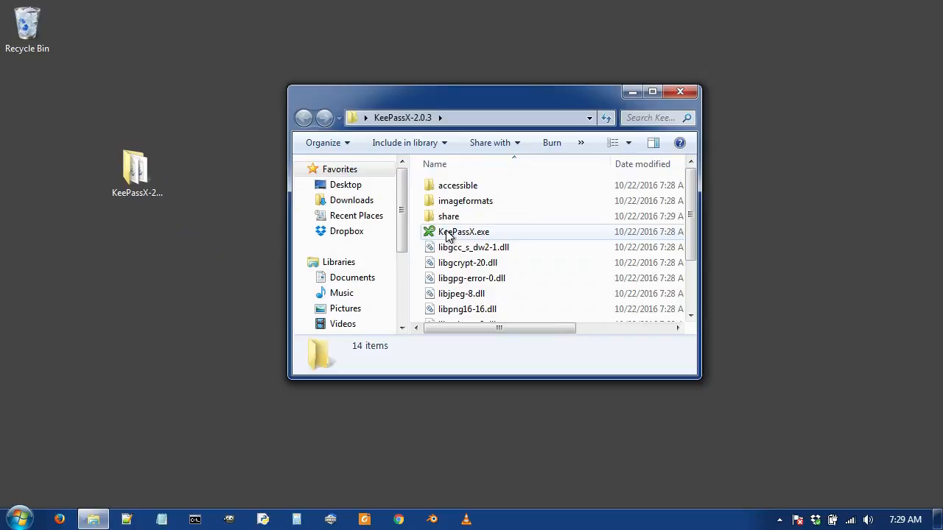
double_click(446, 234)
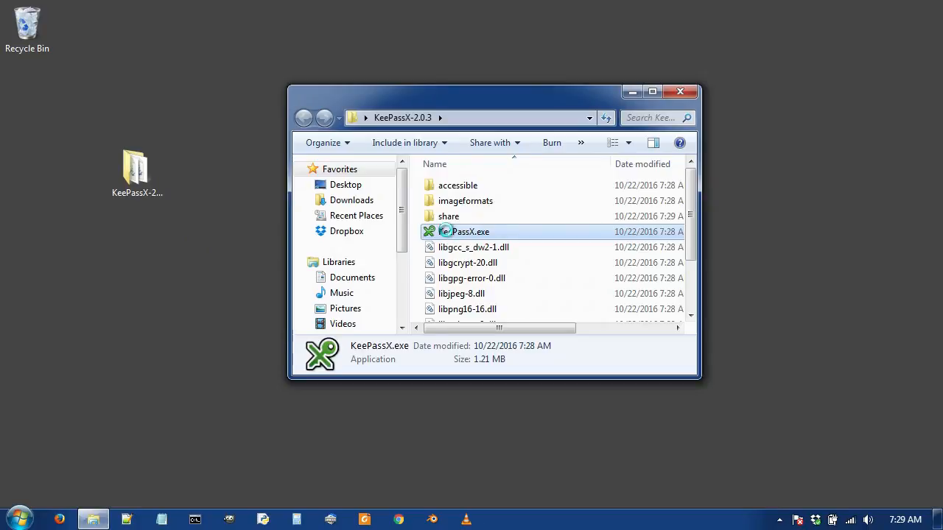
right_click(448, 233)
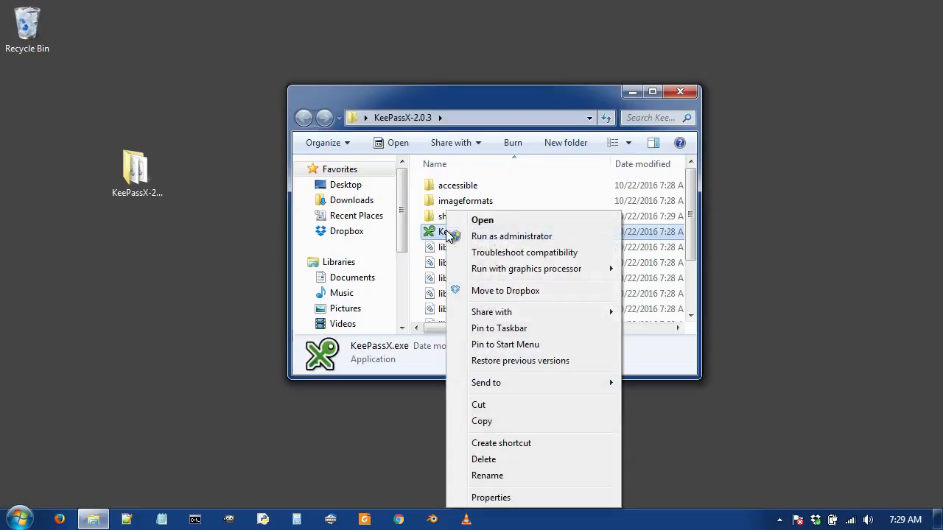
click(479, 330)
click(681, 94)
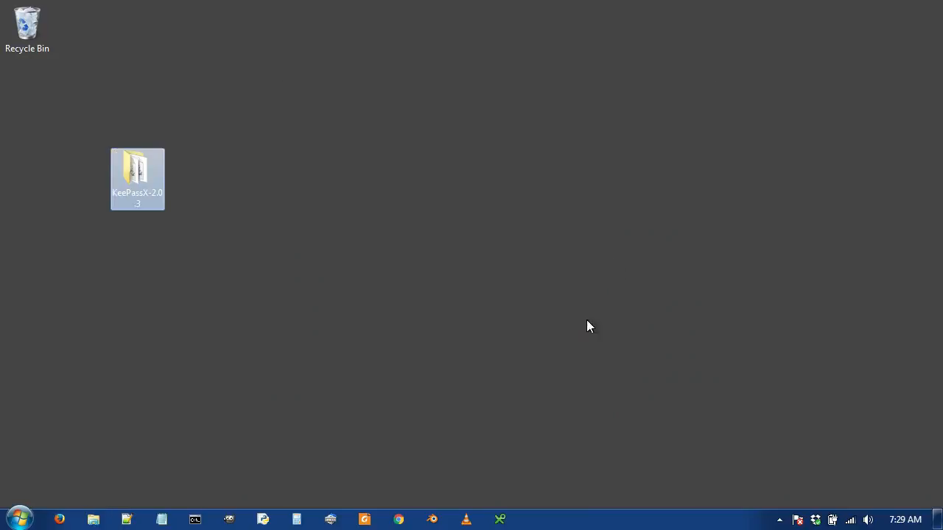
click(500, 520)
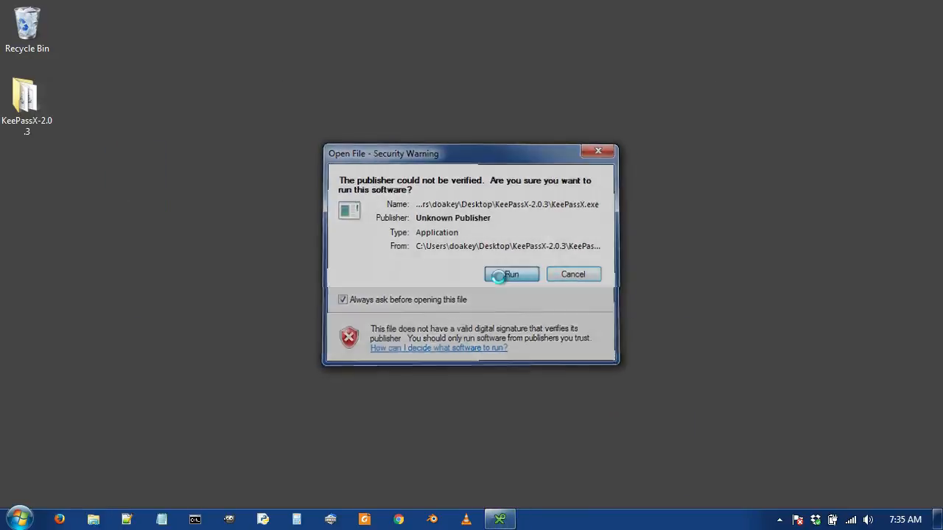
Allow KeePassX to run, then create a new database with a master password entered twice.
click(510, 275)
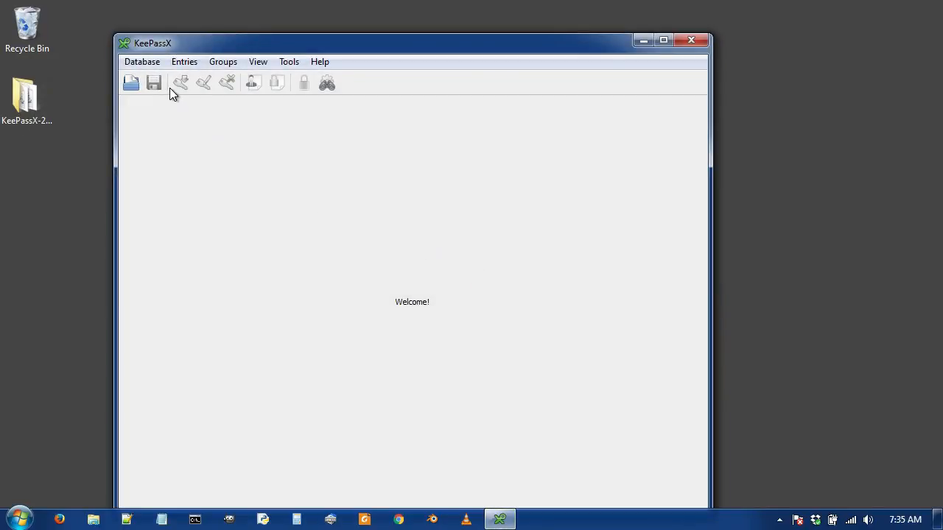
click(141, 62)
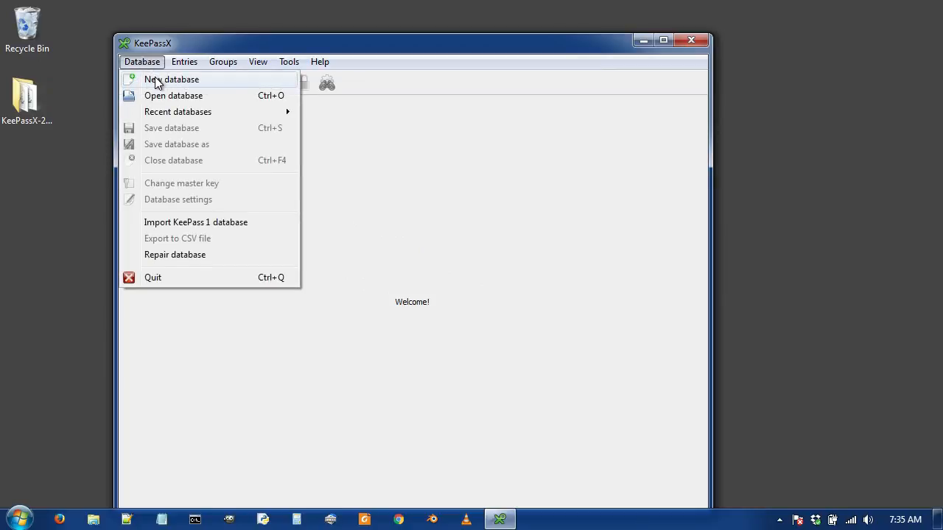
click(157, 81)
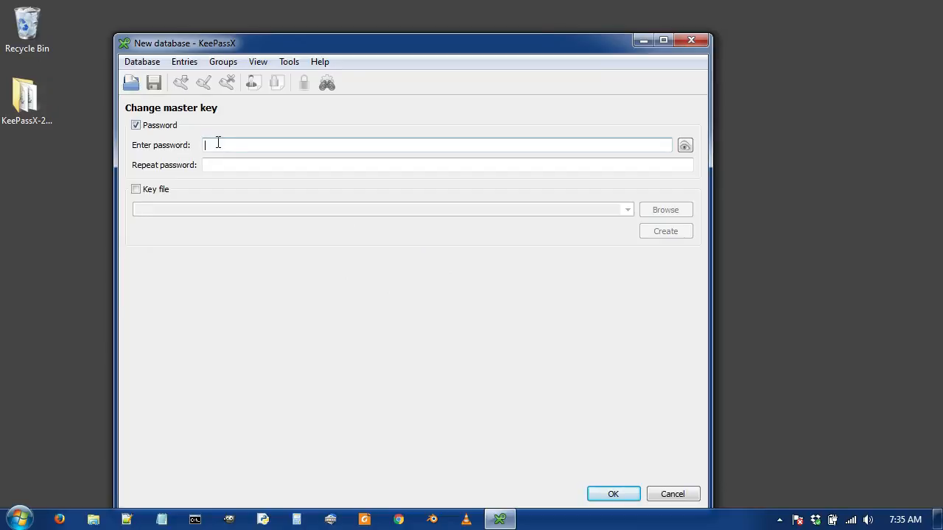
text(p)
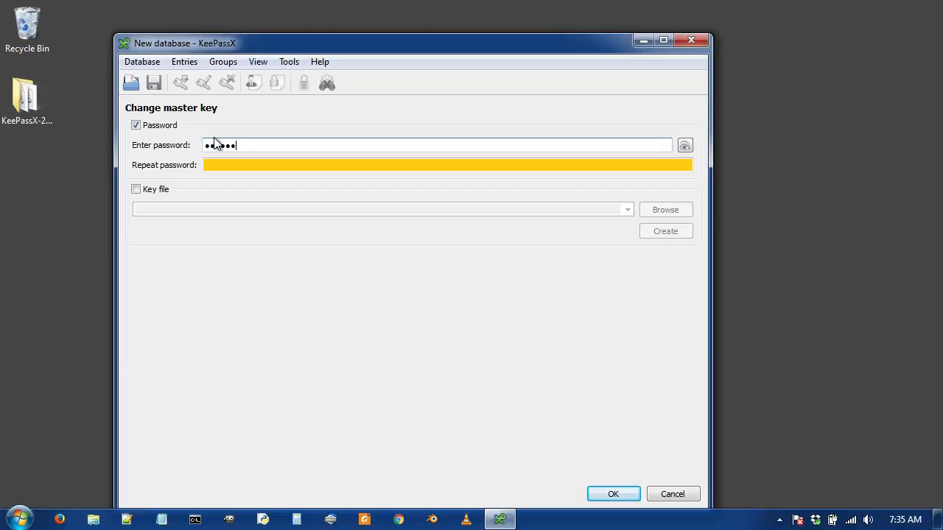
text(r)
click(505, 163)
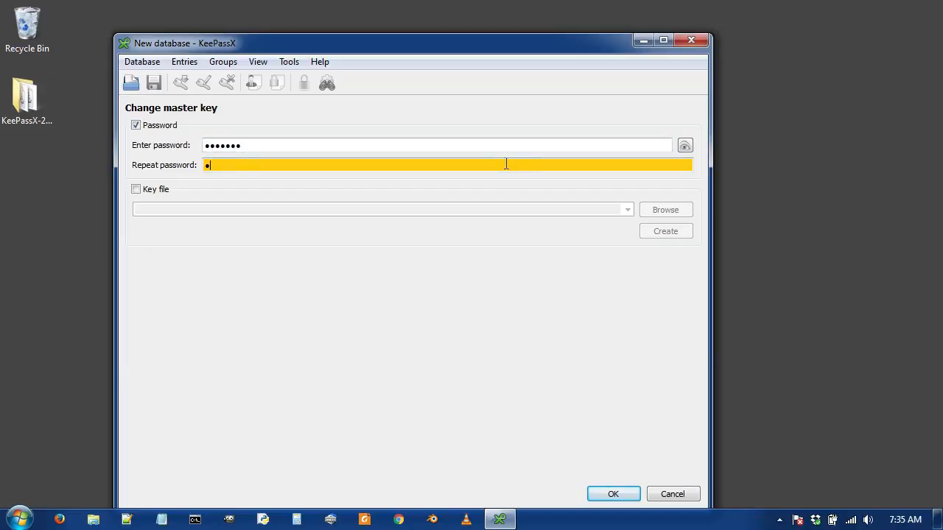
text(r)
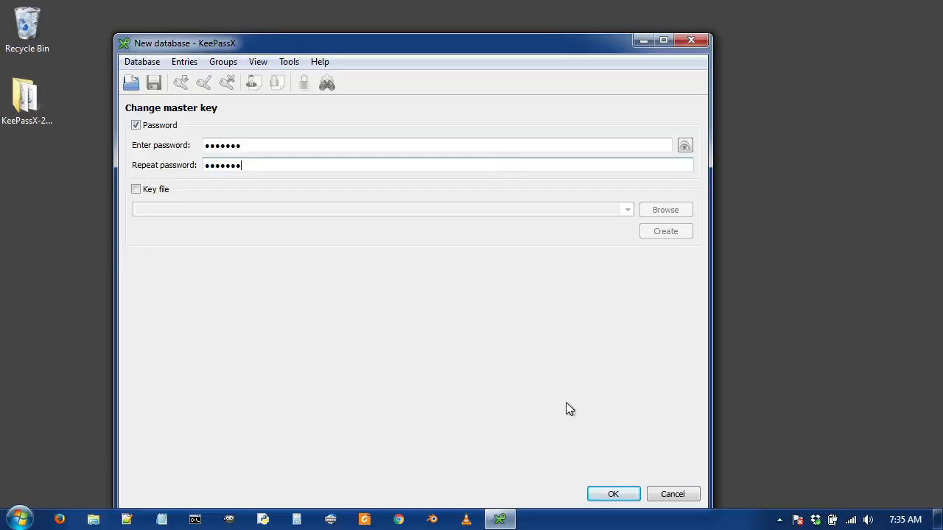
click(610, 494)
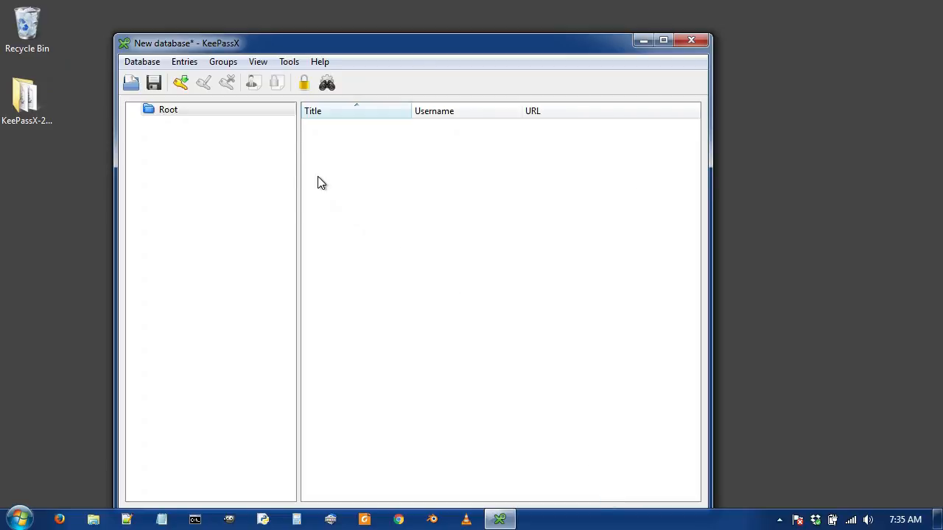
Add a group named 'test' under Root with the hammer icon.
right_click(238, 145)
click(265, 152)
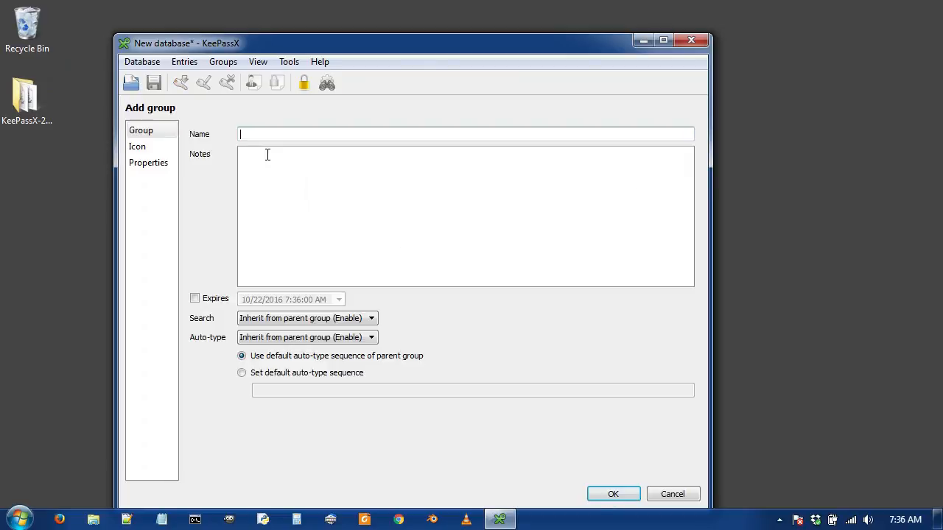
text(test)
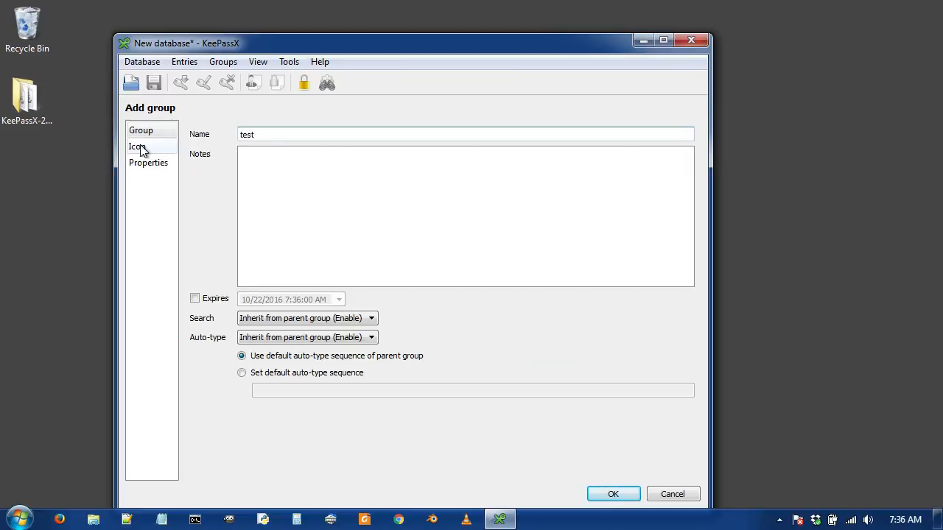
click(137, 147)
click(581, 200)
click(613, 494)
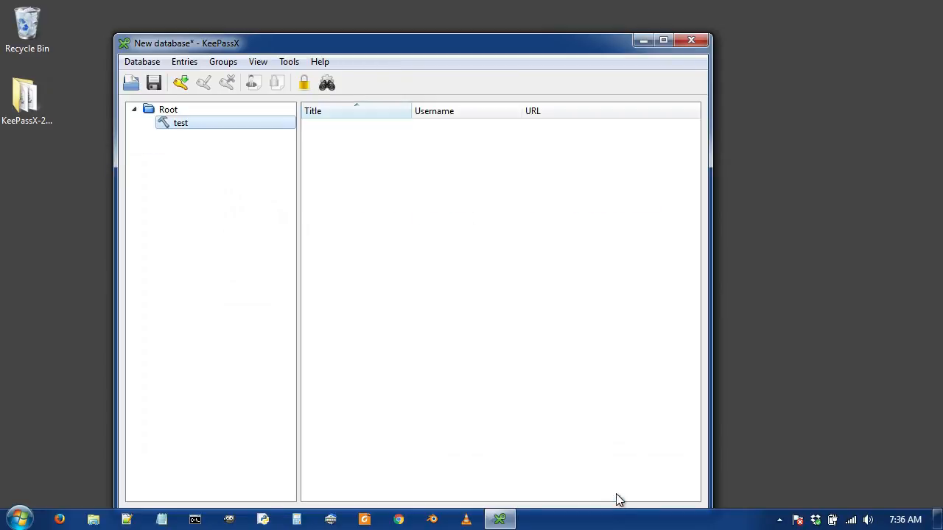
Add entry 'test' with a sample username, generated 16-character password and notes 'this is a test'.
click(399, 208)
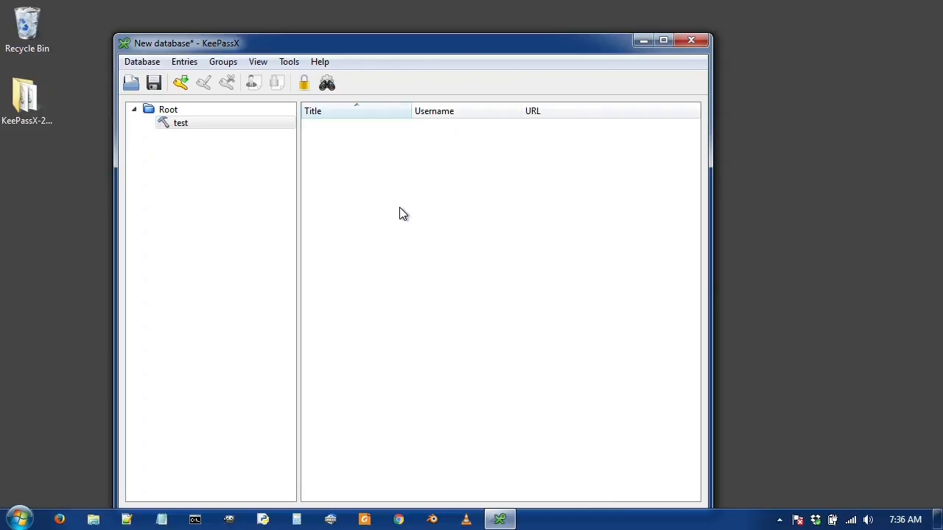
right_click(399, 207)
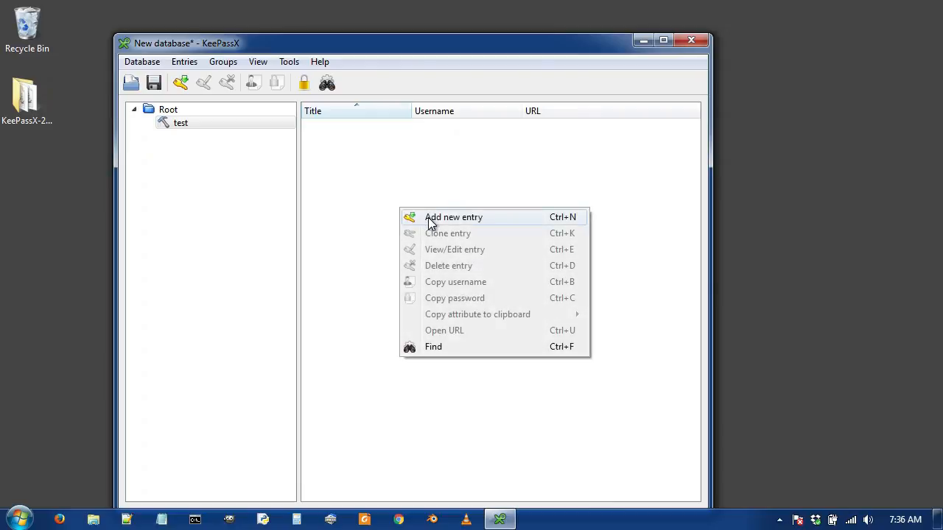
click(431, 218)
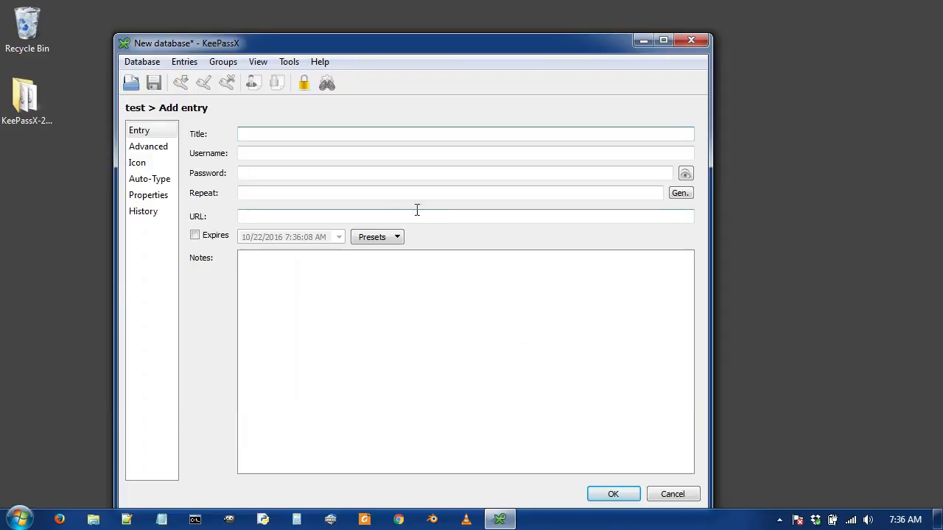
text(test)
click(276, 153)
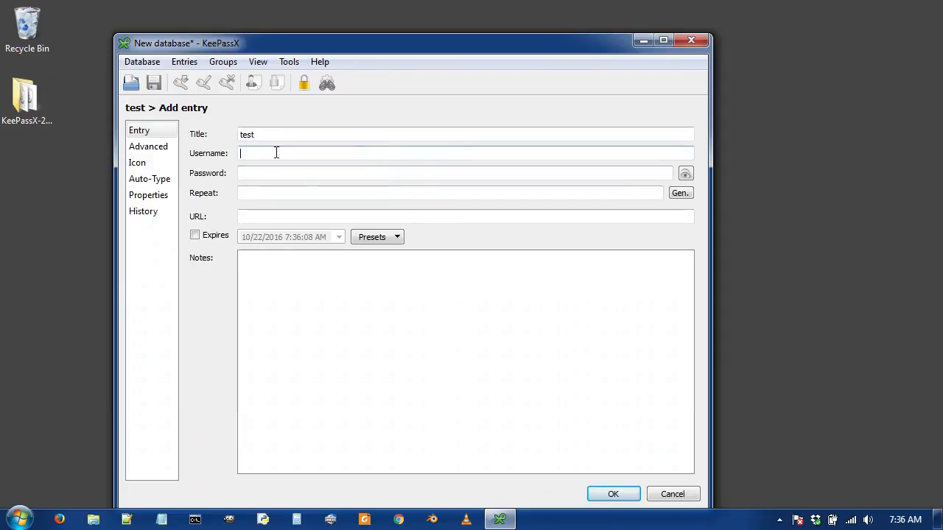
text(john_doe)
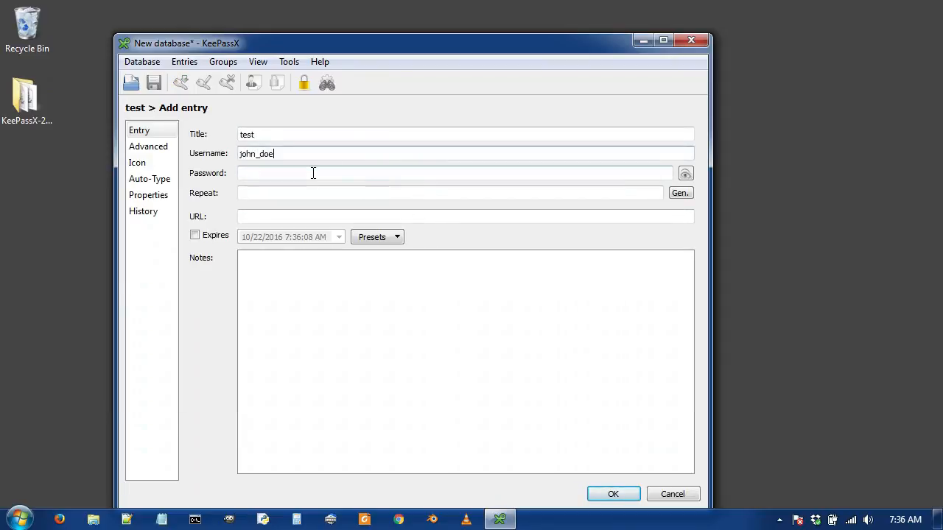
click(313, 173)
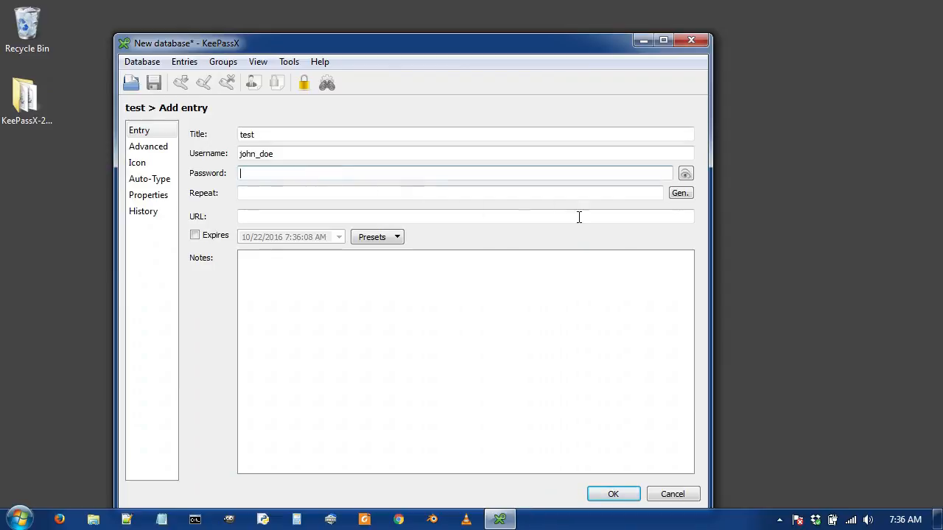
click(677, 195)
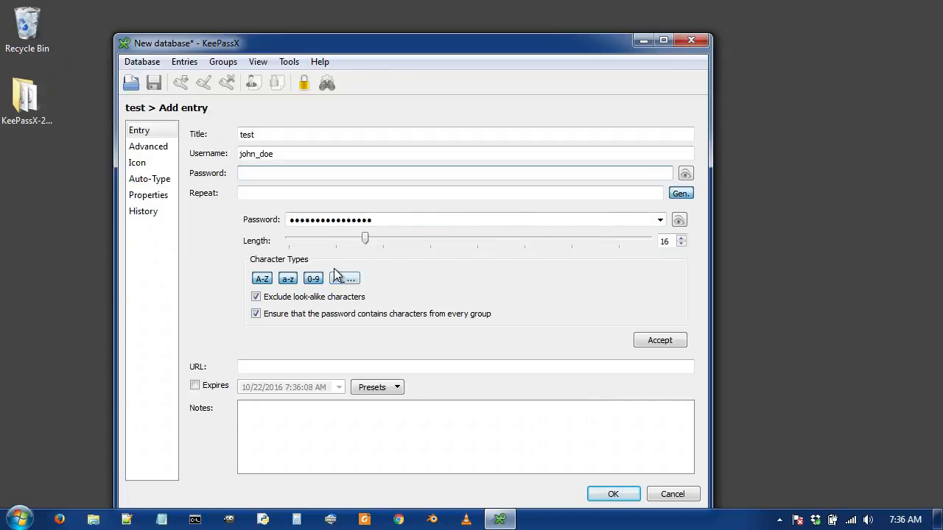
click(646, 344)
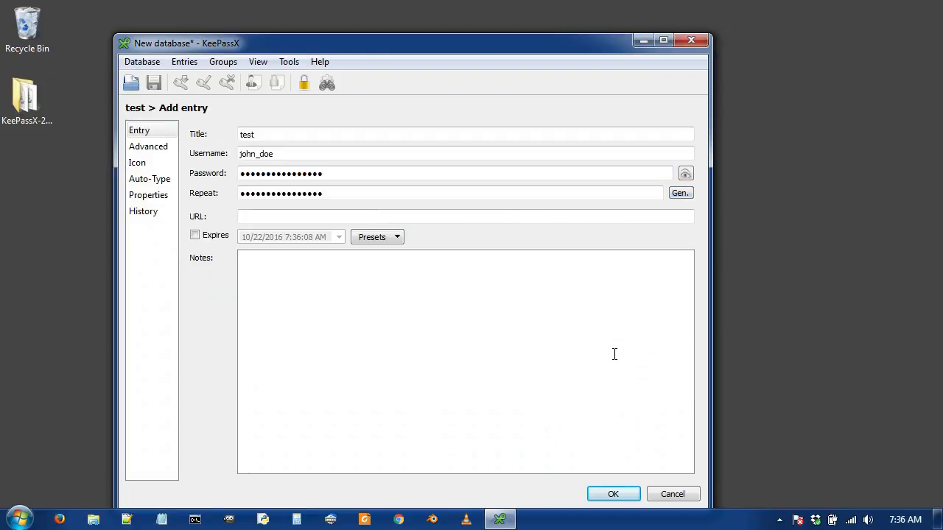
text(this is a test)
click(623, 498)
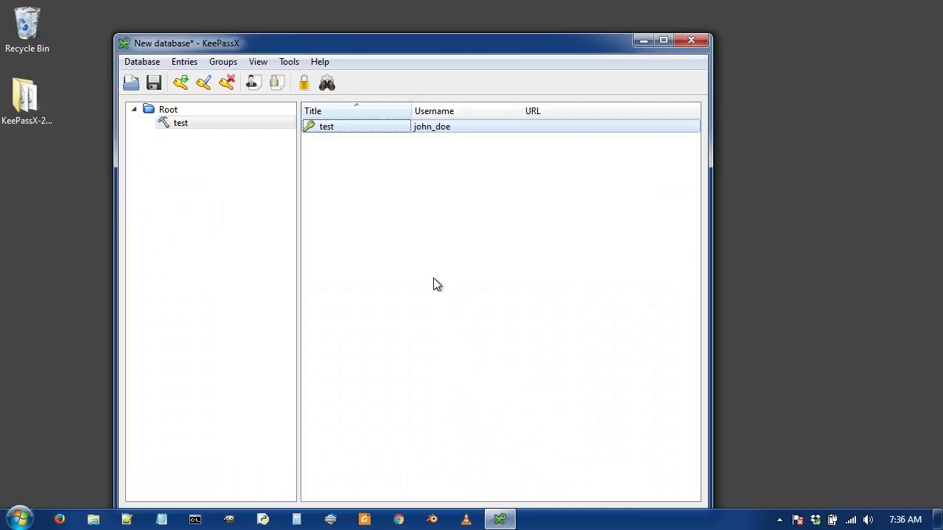
Save the database as passwords.kdbx in the Dropbox folder and close KeePassX.
click(128, 64)
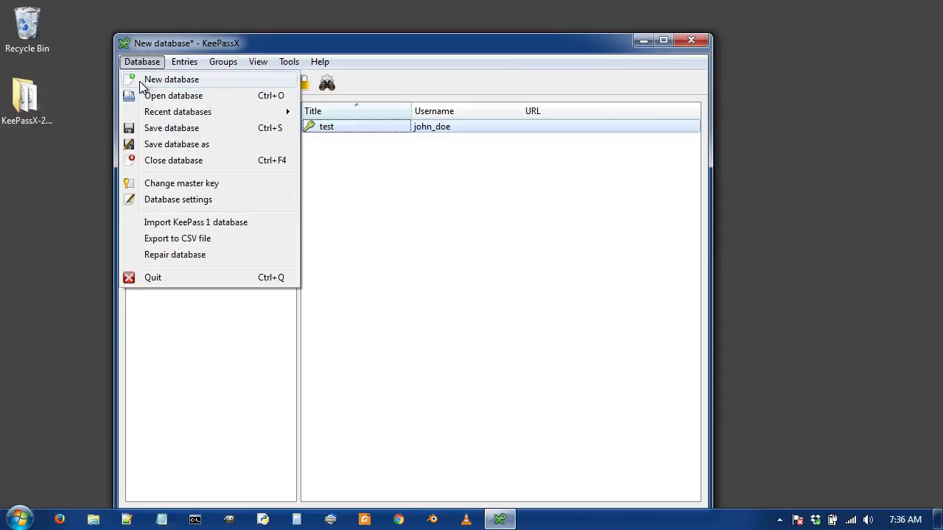
click(167, 131)
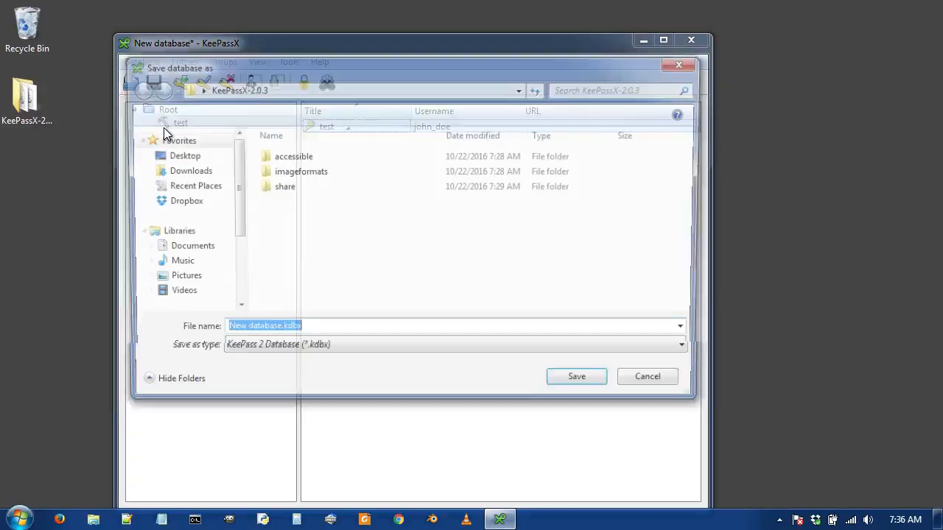
click(184, 205)
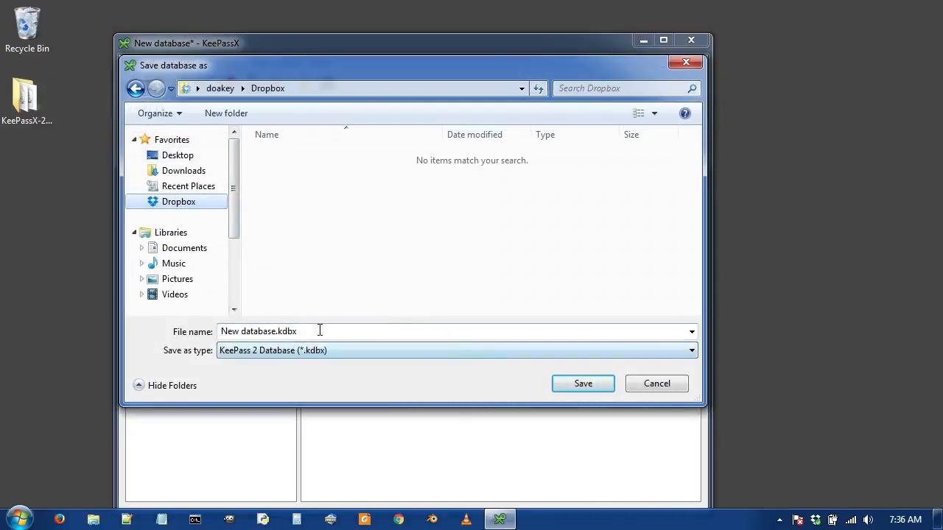
drag(280, 331, 221, 331)
text(passwords)
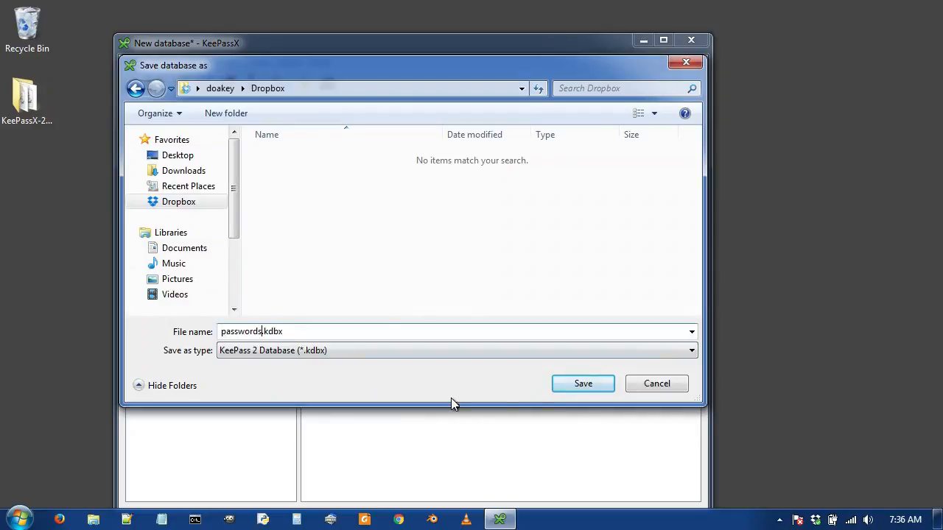
click(567, 382)
click(687, 39)
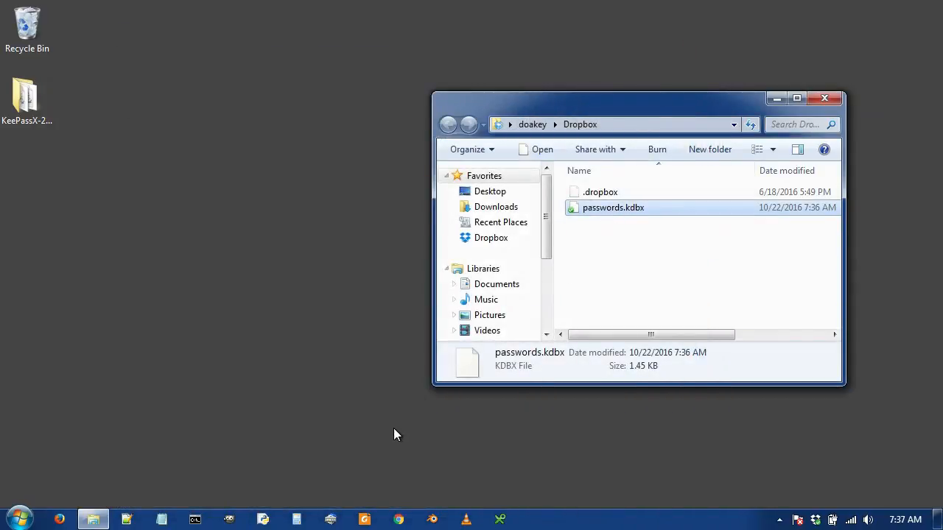
Relaunch KeePassX, unlock passwords.kdbx with the master password, and show the test group.
click(500, 520)
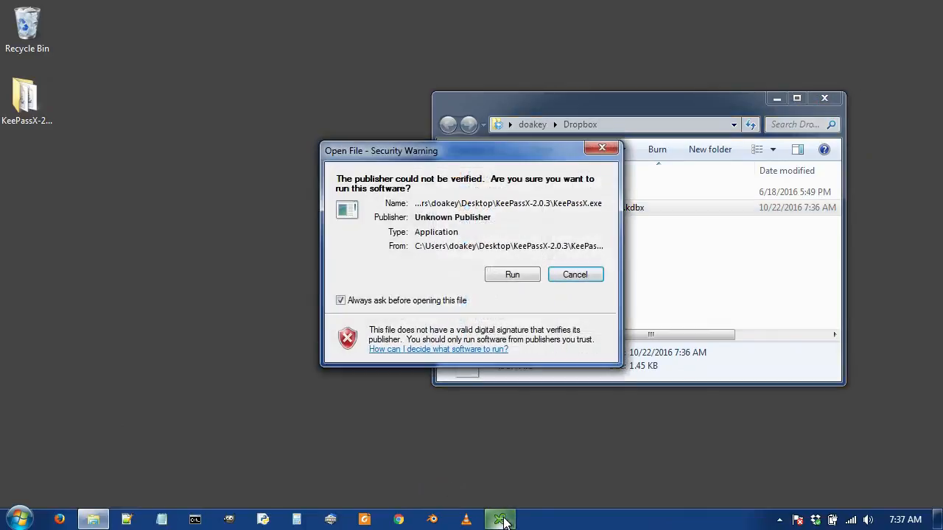
click(525, 277)
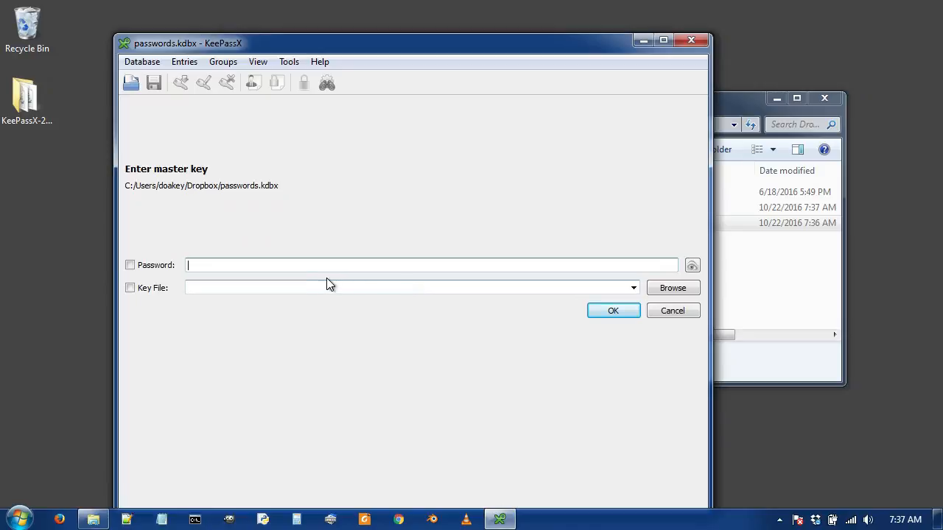
text(•••••••)
click(607, 315)
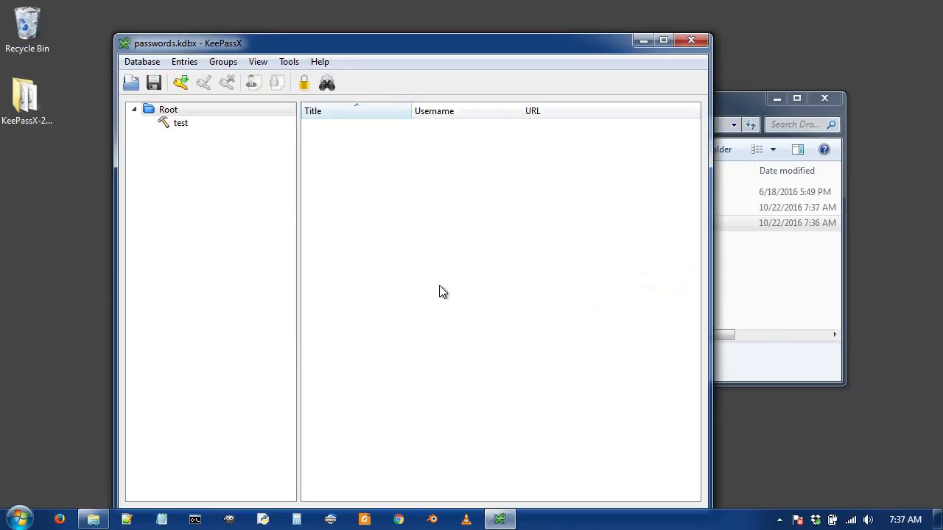
click(180, 130)
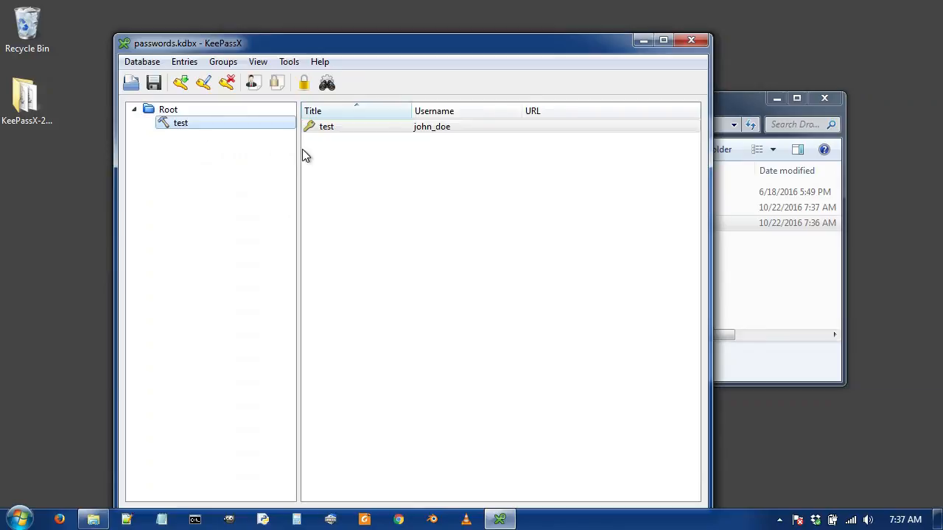
Copy the test entry's username and paste it into Notepad.
click(336, 128)
right_click(333, 126)
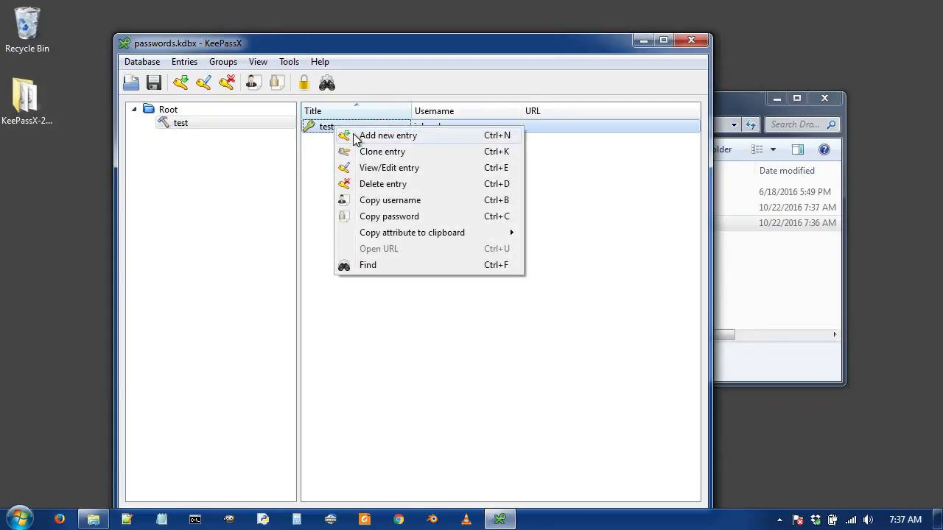
click(377, 201)
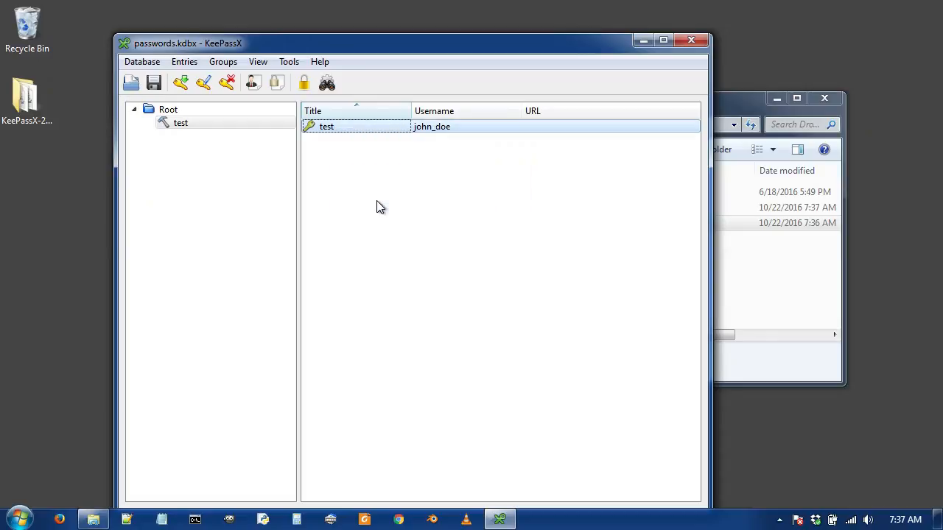
click(163, 521)
key(ctrl+v)
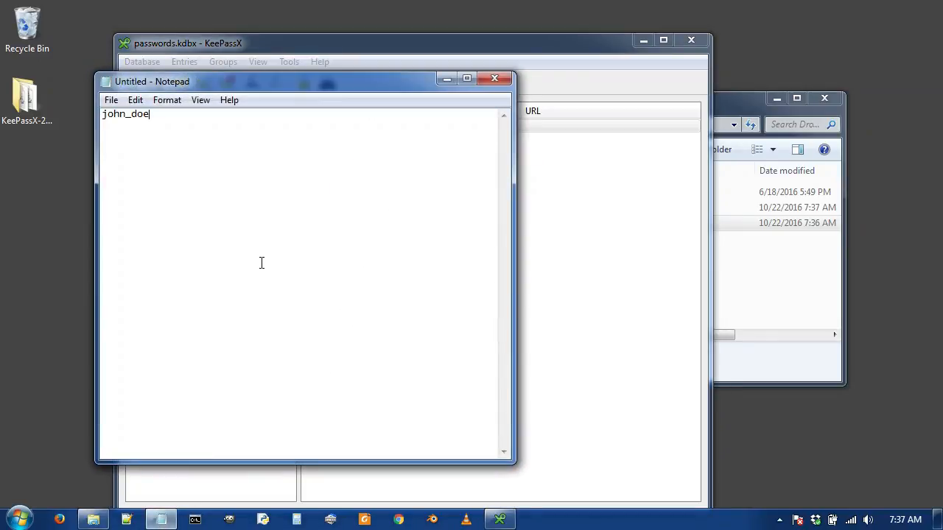
Copy the test entry's password and paste it into the Notepad document too.
drag(582, 33, 797, 30)
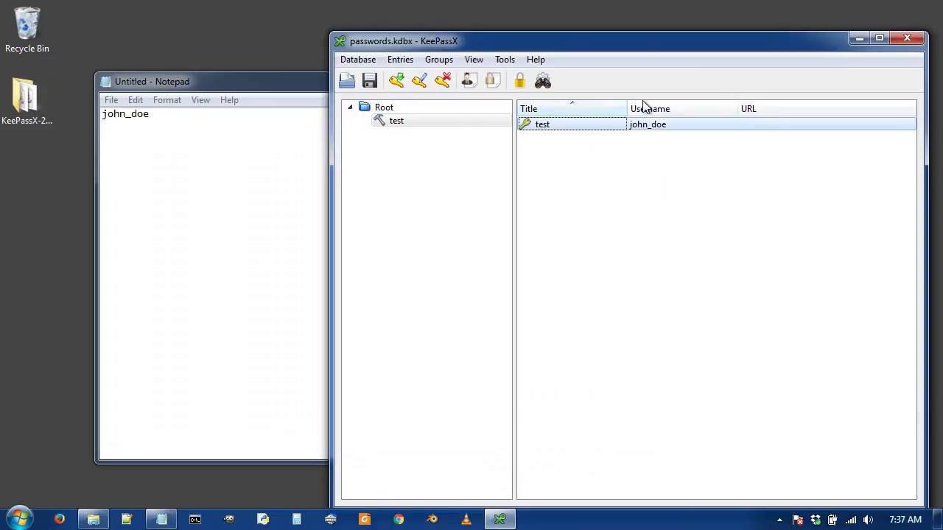
right_click(549, 129)
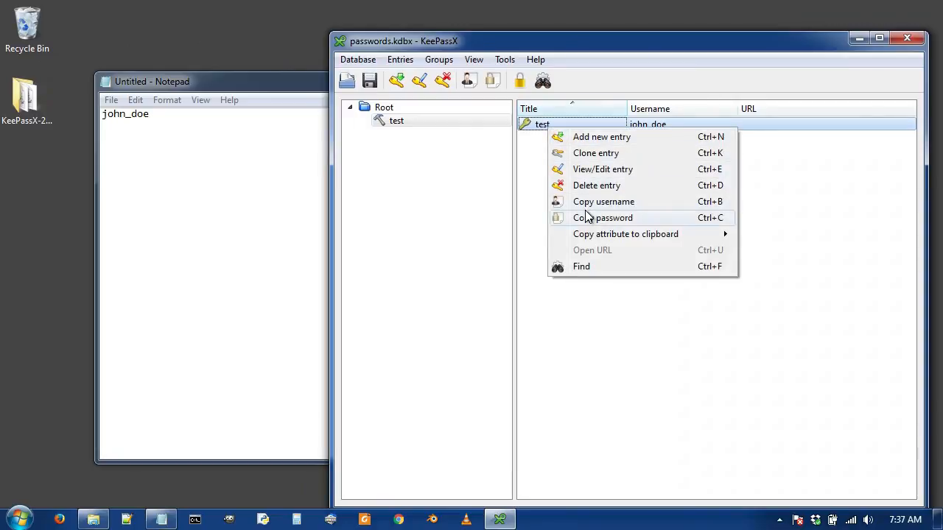
click(590, 219)
click(229, 185)
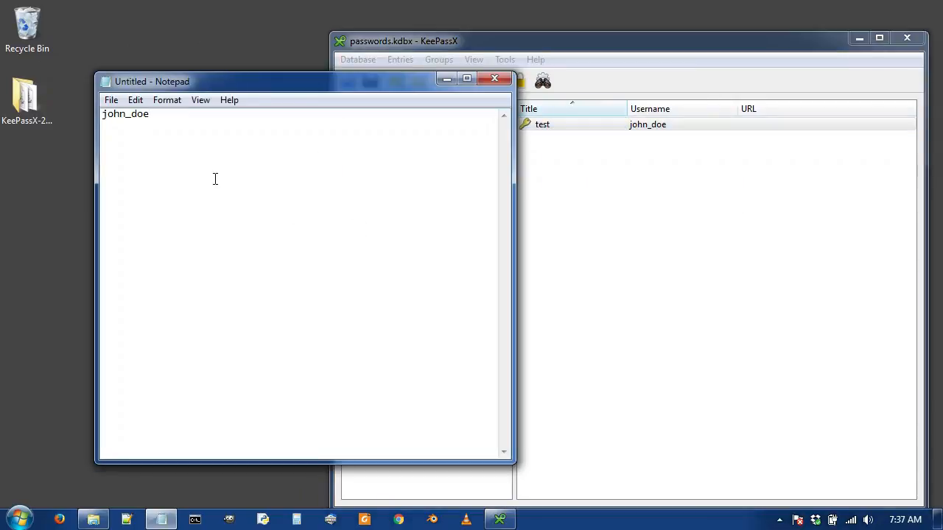
key(ctrl+v)
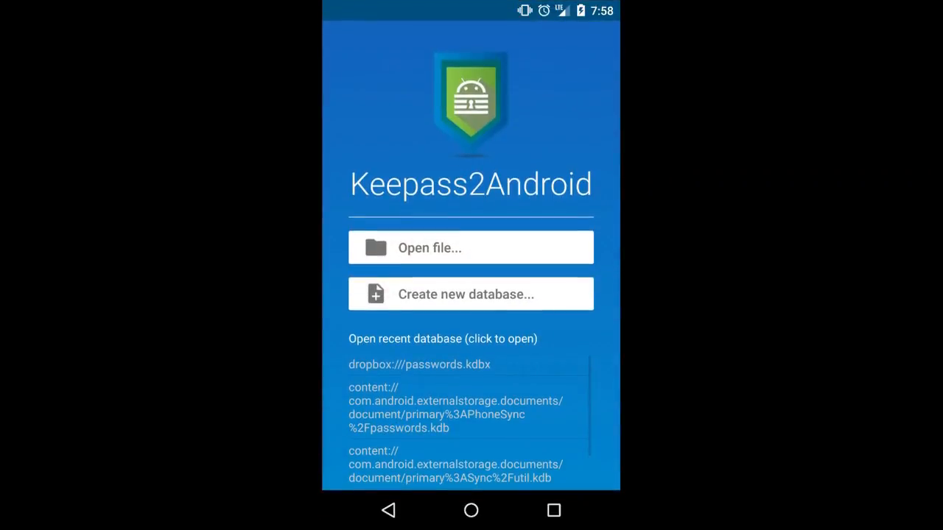
Open passwords.kdbx from Dropbox after granting access, and unlock it with the master password.
click(471, 248)
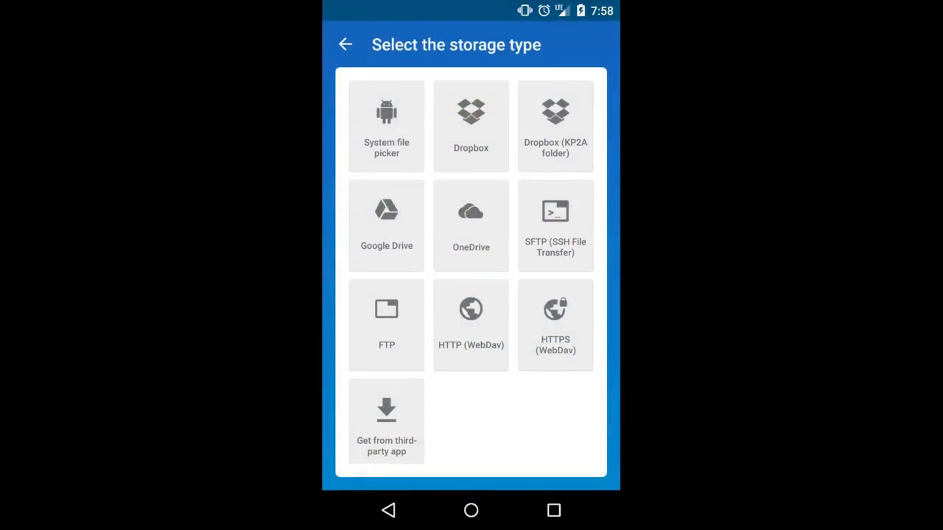
click(471, 126)
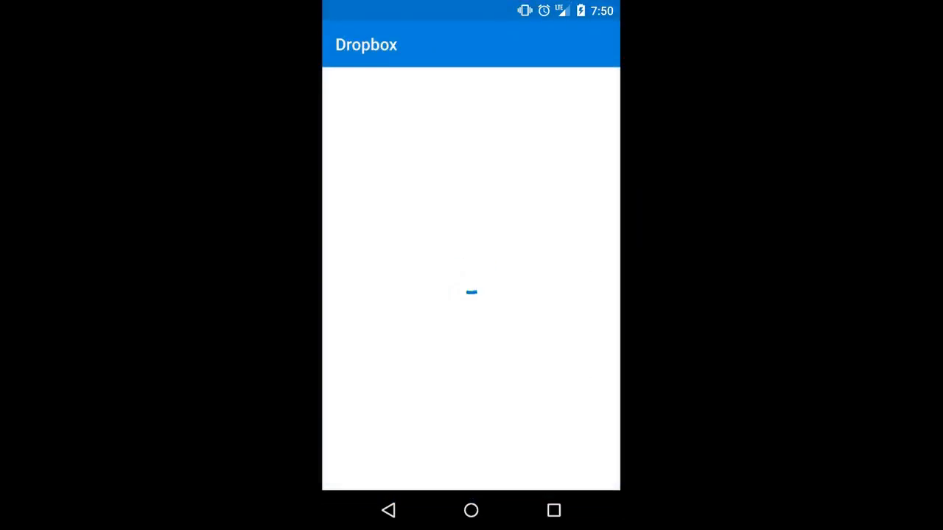
click(472, 322)
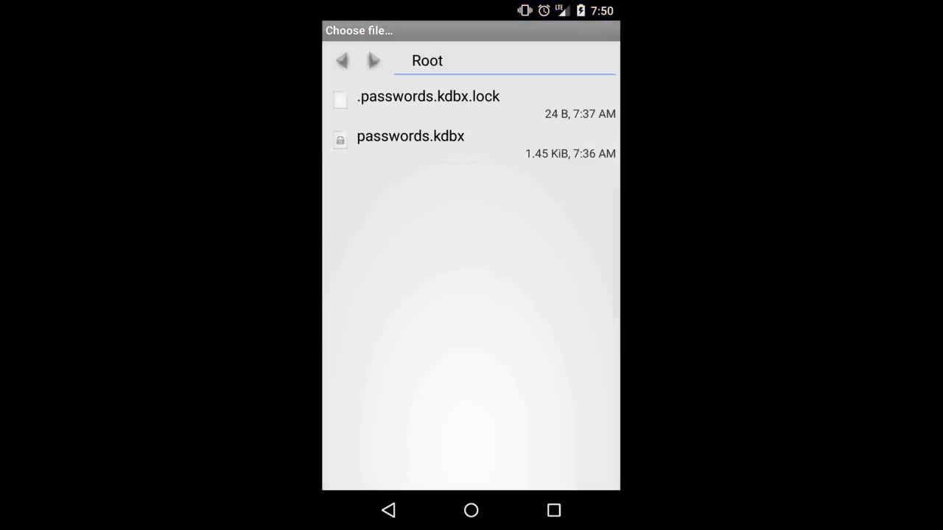
click(471, 142)
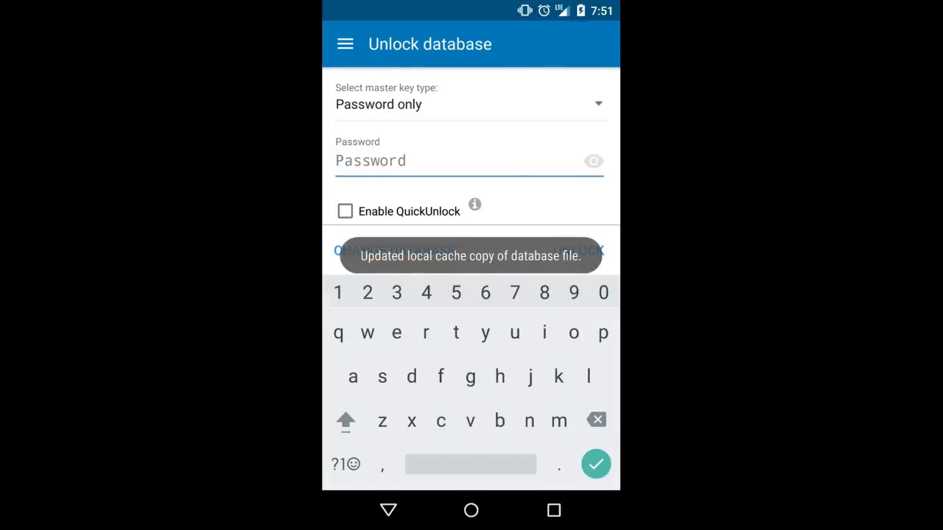
text(test123)
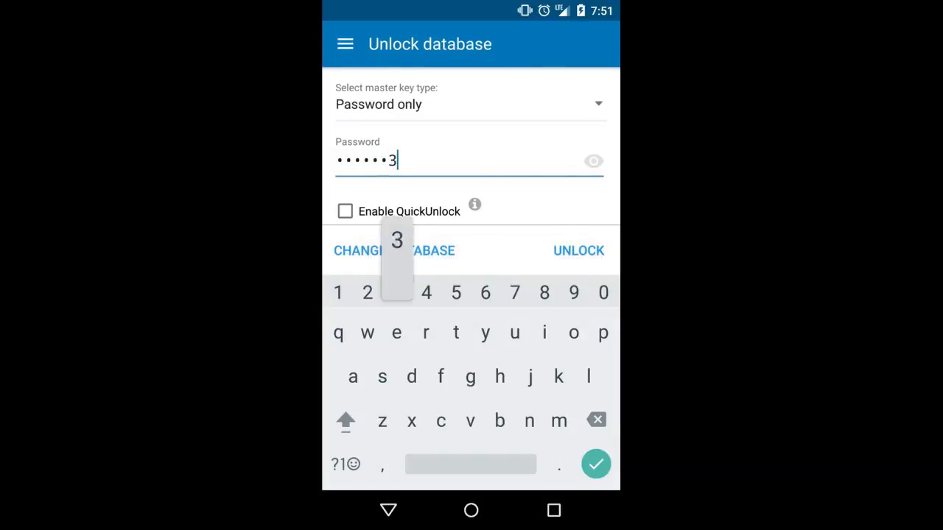
key(Return)
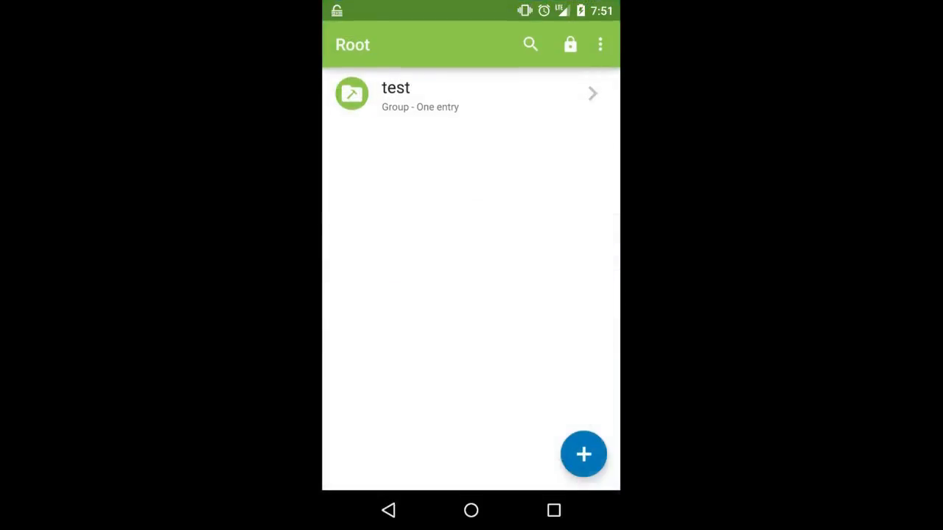
Open the test entry in the test group, glance at its password options, then return home.
click(457, 96)
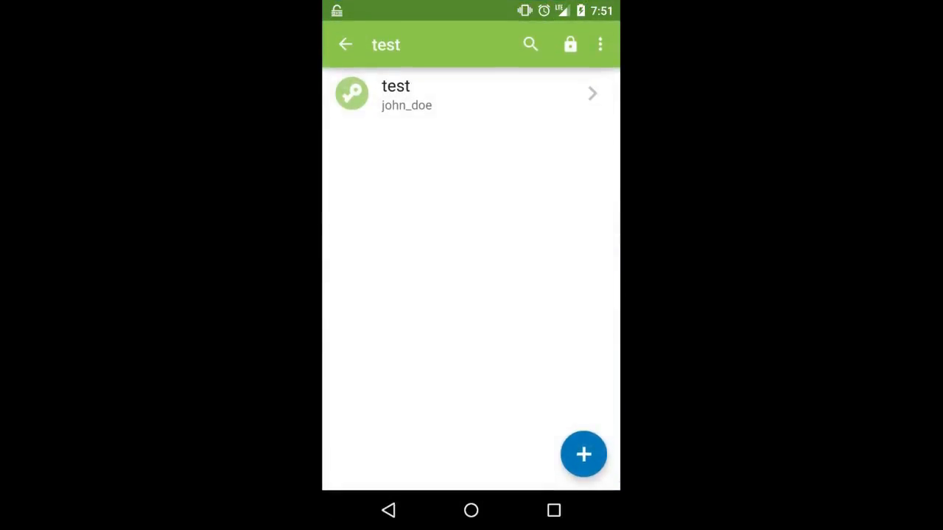
click(457, 94)
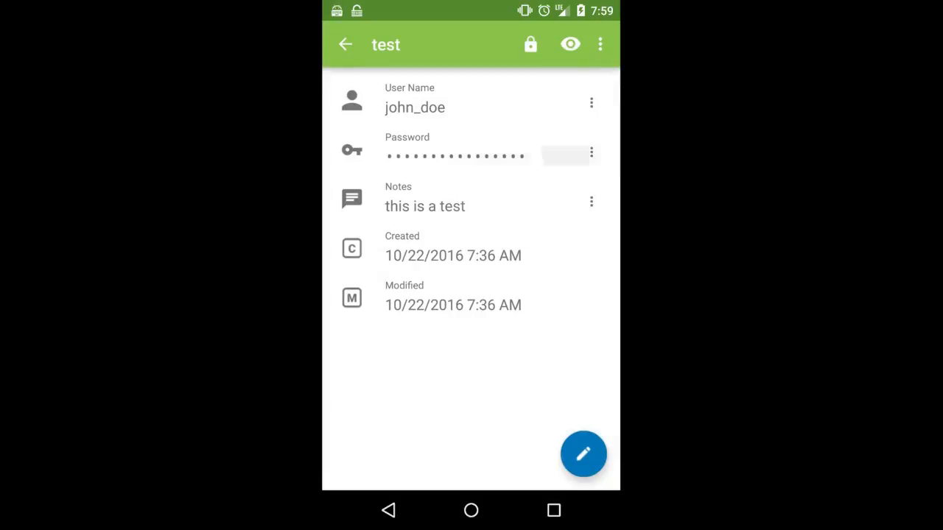
click(591, 152)
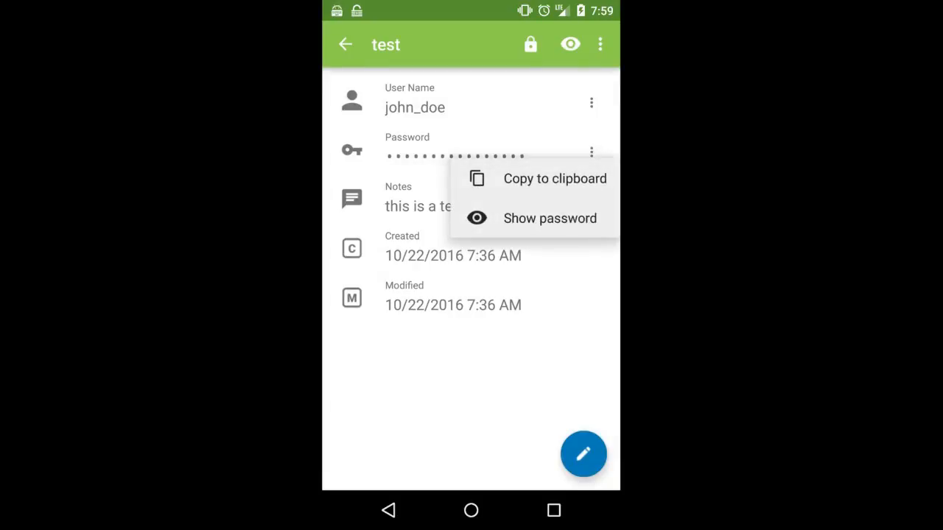
key(Escape)
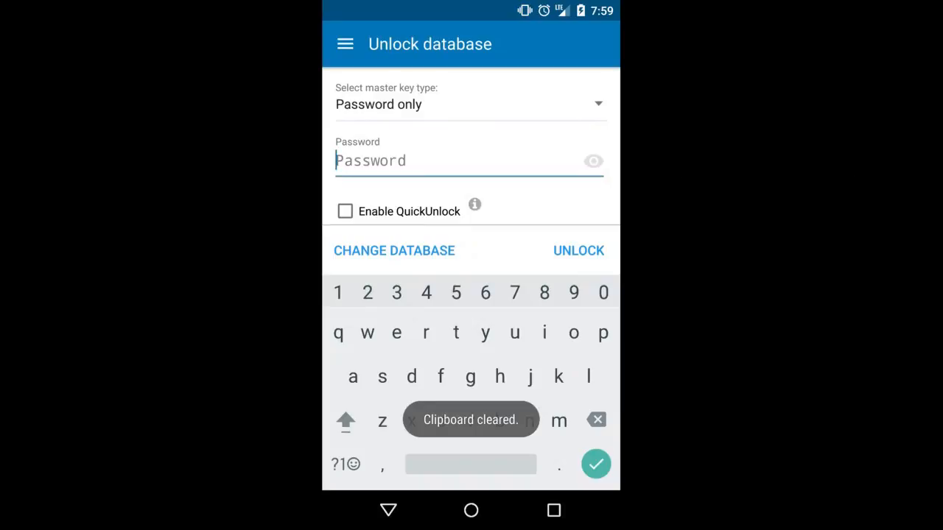
click(470, 511)
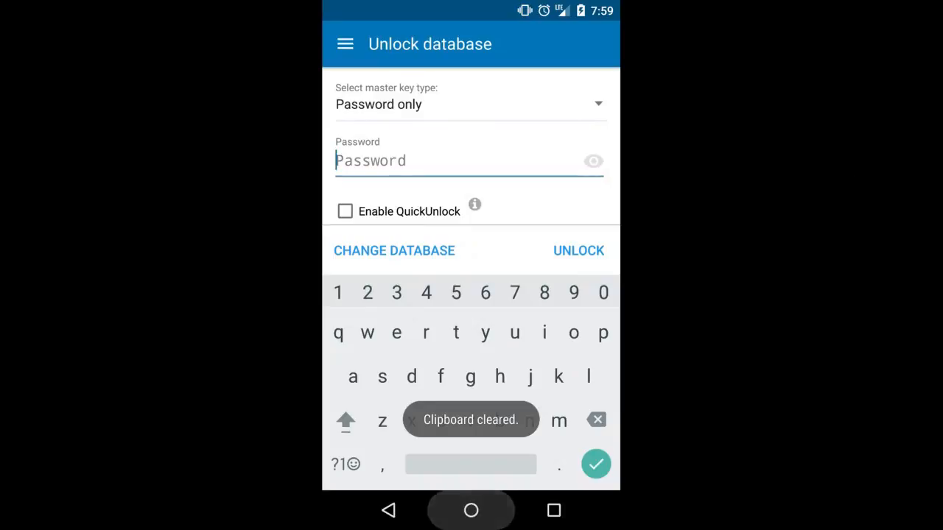